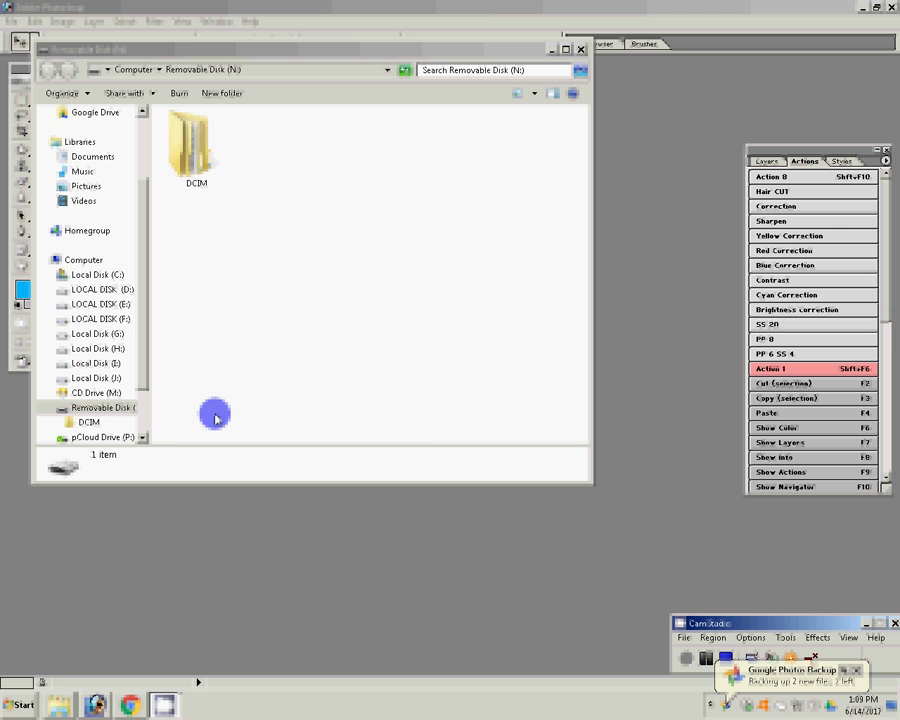
Open DSC_0003 from the memory card's DCIM photo subfolder in Photoshop
key("Down")
key("Return")
key("Down")
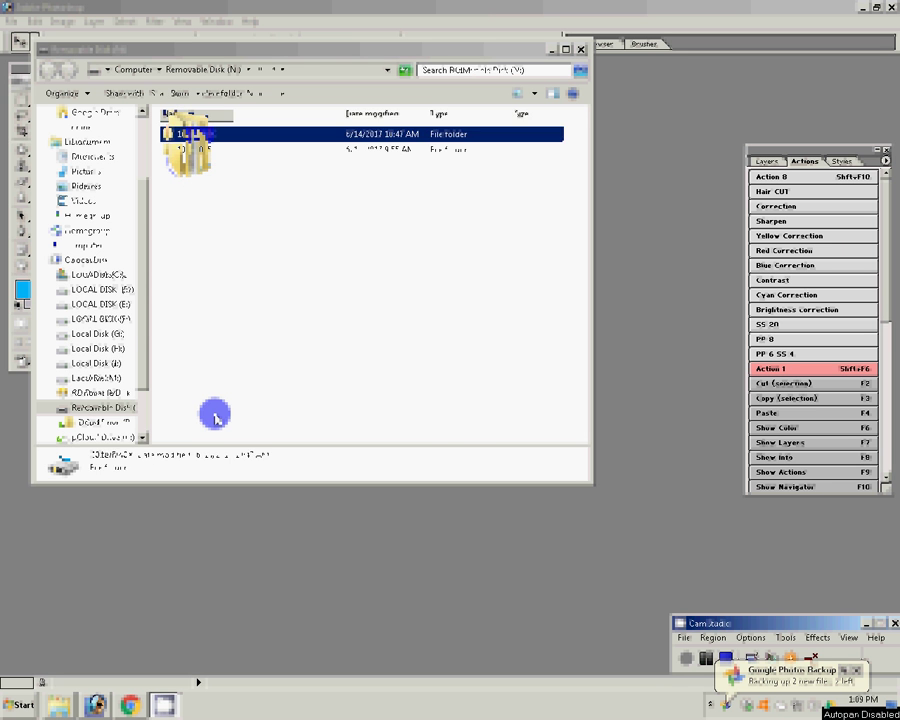
key("Return")
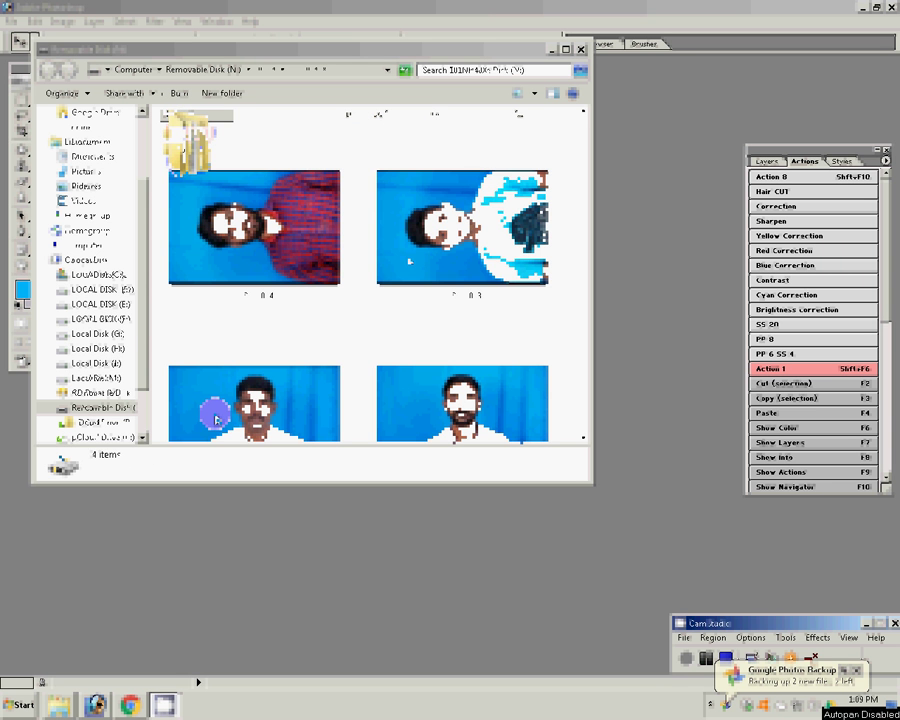
key("Right")
key("Return")
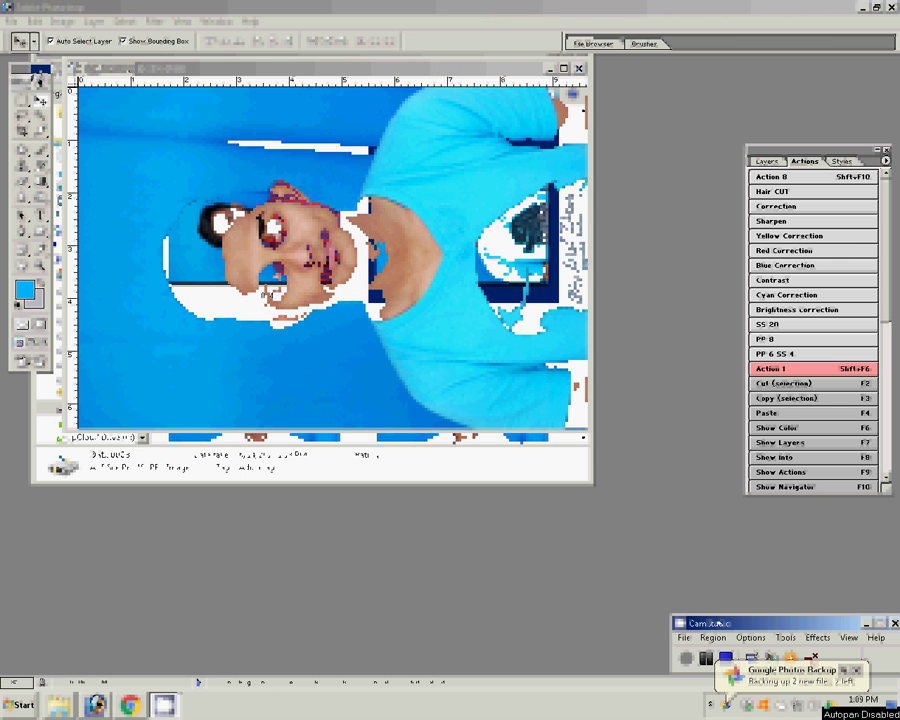
Rotate DSC_0003 upright and crop it to 1.34 × 1.733 in at 300 pixels/inch
left_click(475, 530)
key("alt+i")
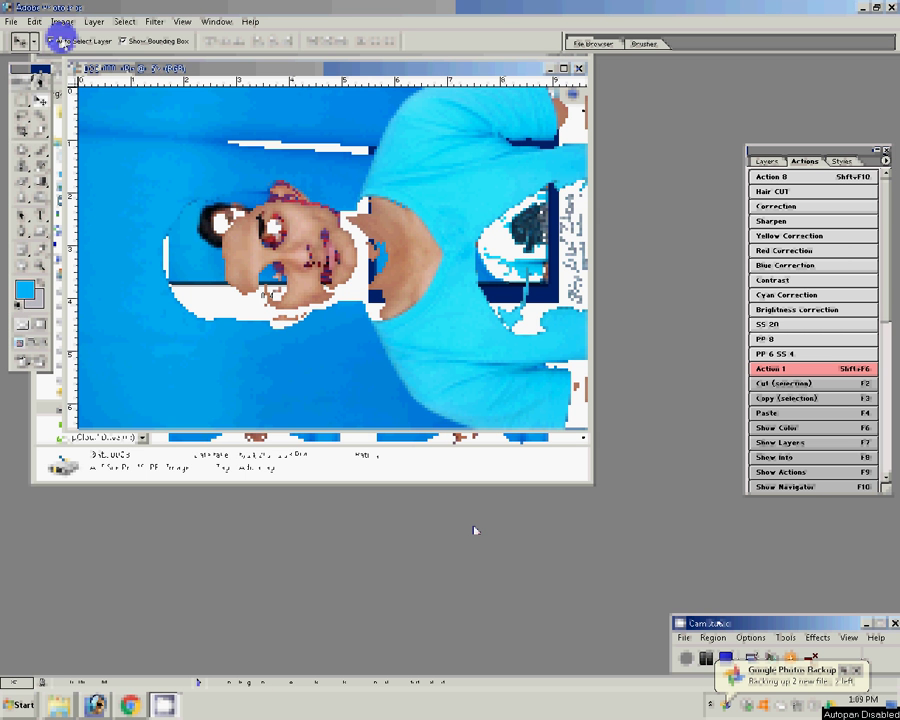
key("e")
key("h")
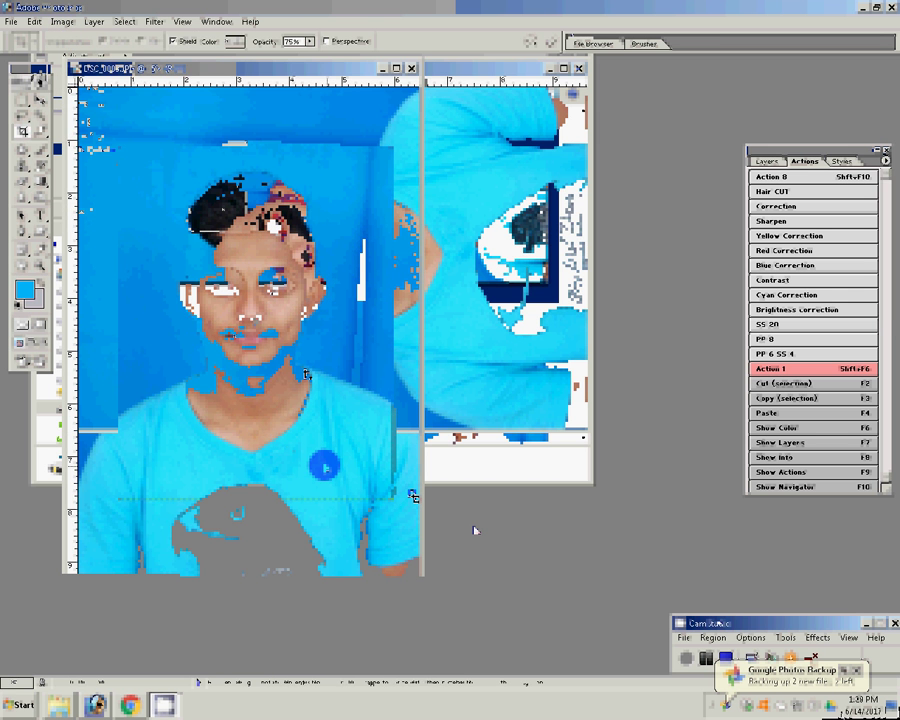
left_click(550, 42)
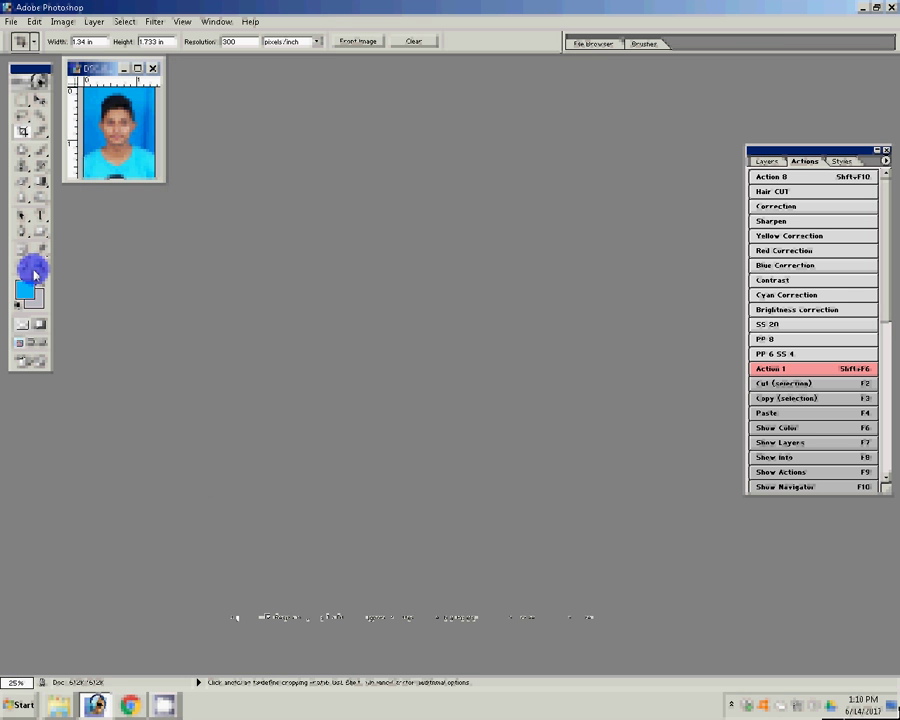
Zoom in on the cheek and clone-stamp clean skin over the spots and under-eye blemishes
left_click(38, 267)
left_click(331, 40)
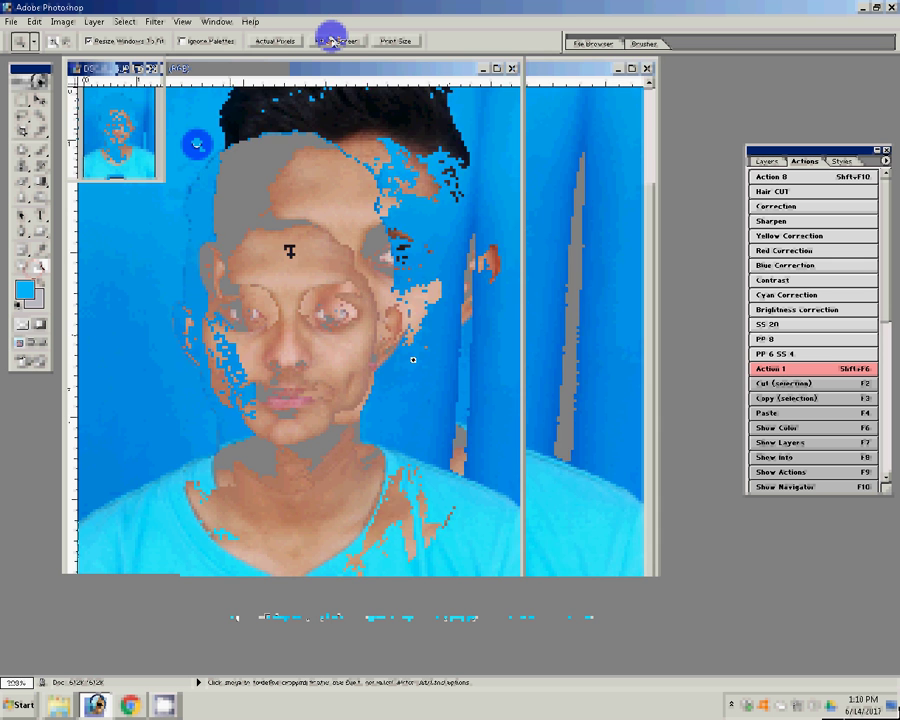
left_click(420, 353)
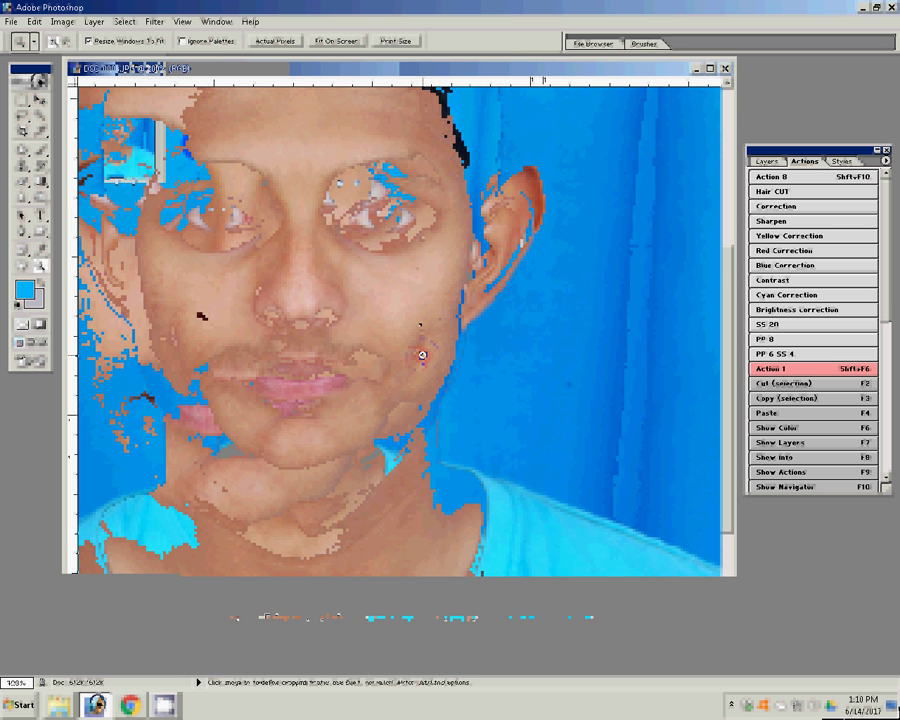
left_click(421, 354)
key("s")
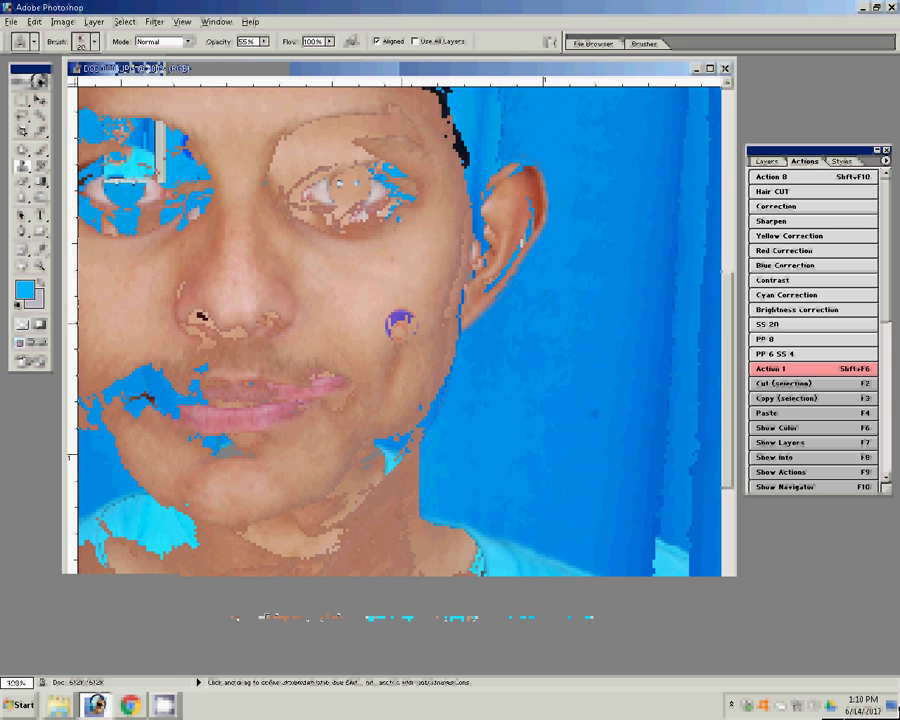
left_click(400, 322)
mouse_move(398, 241)
left_mouse_down()
mouse_move(395, 262)
mouse_move(421, 225)
left_mouse_up()
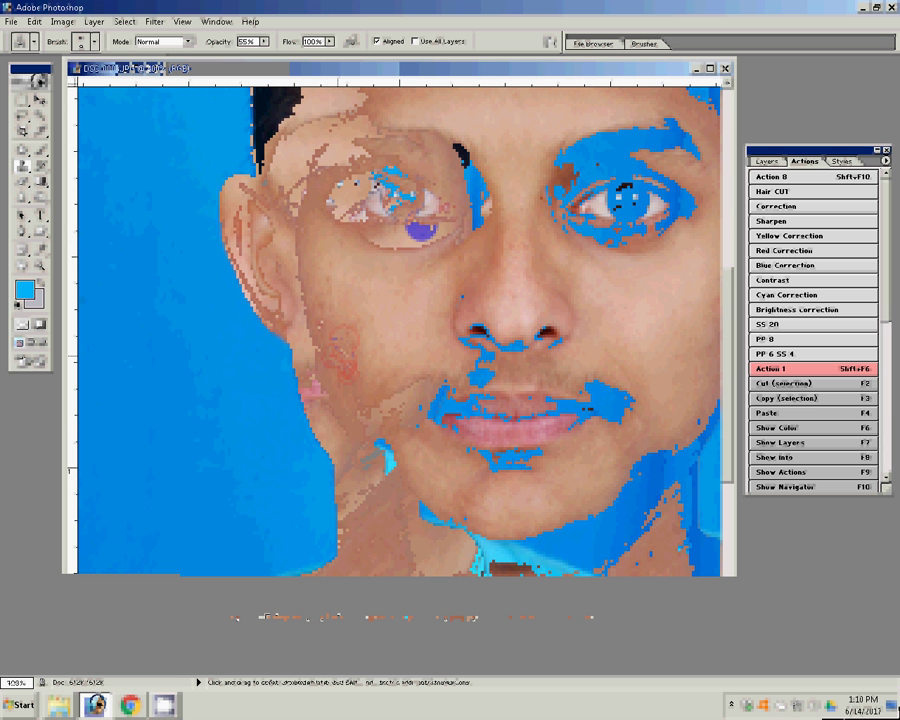
left_click(325, 302)
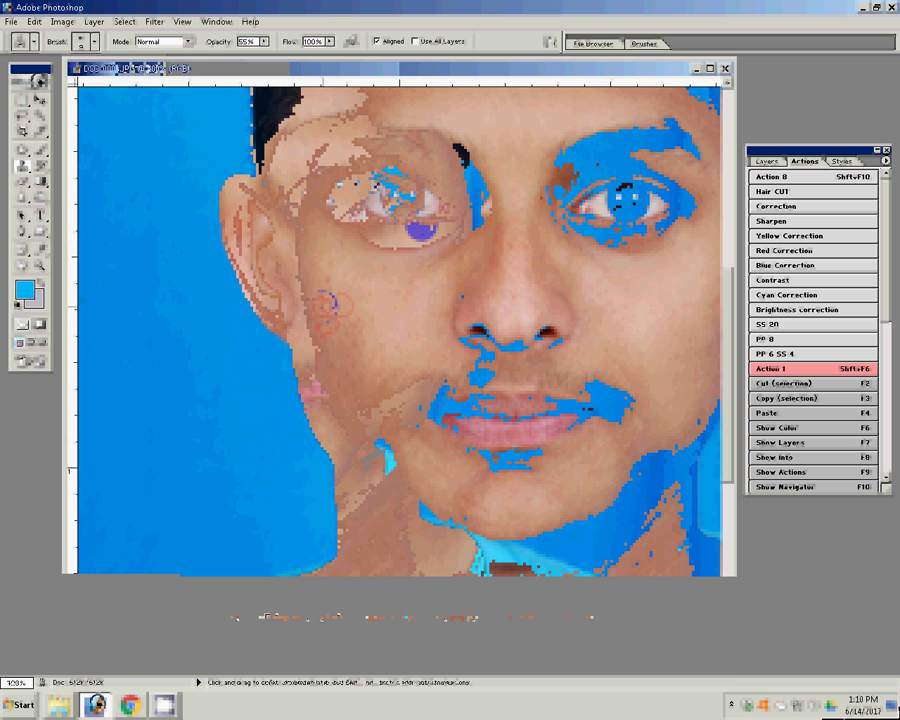
left_click_drag(325, 303, 371, 320)
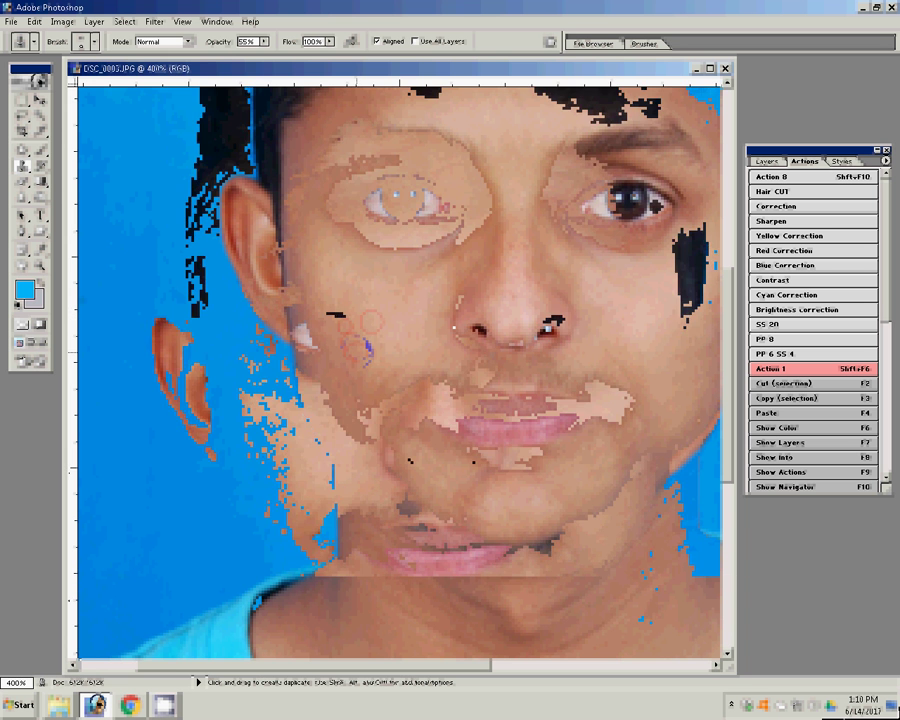
Run the Correction action with midtones shifted -12 toward magenta, then the PP 8 sheet action
key("z")
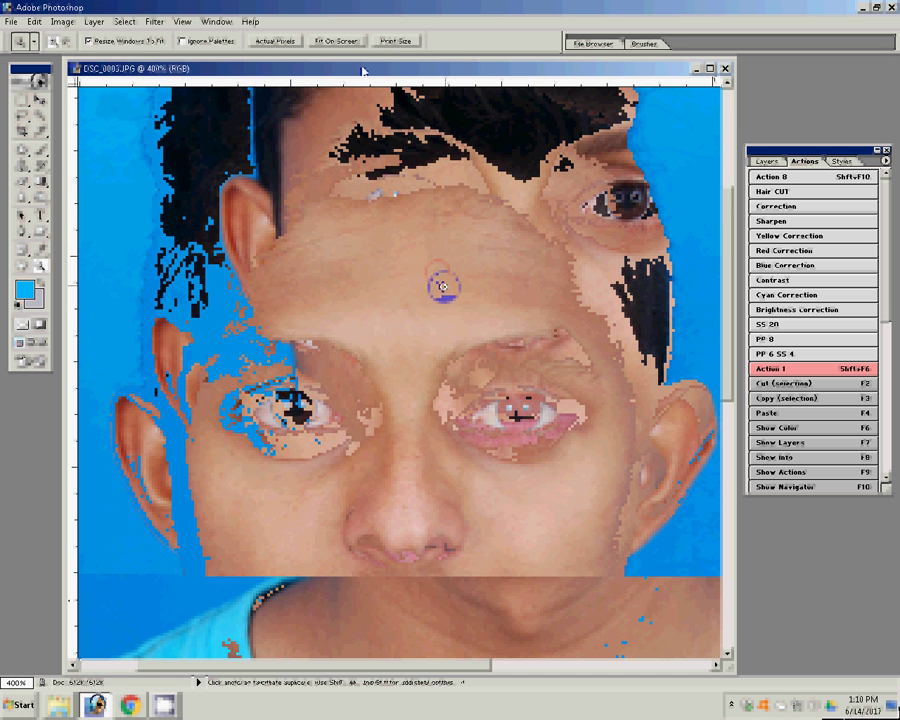
left_click(338, 41)
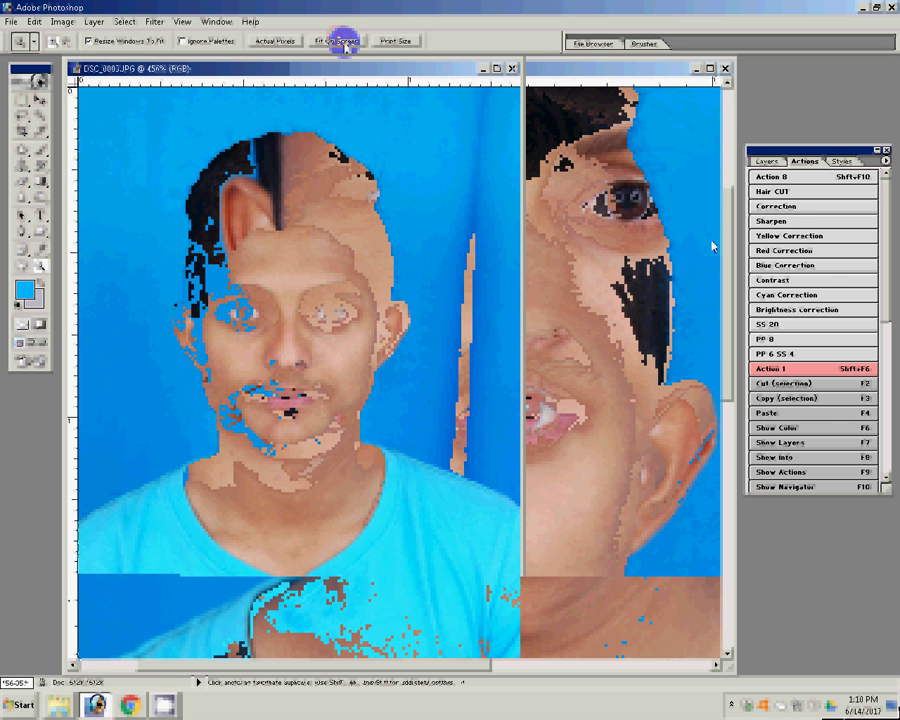
left_click(779, 205)
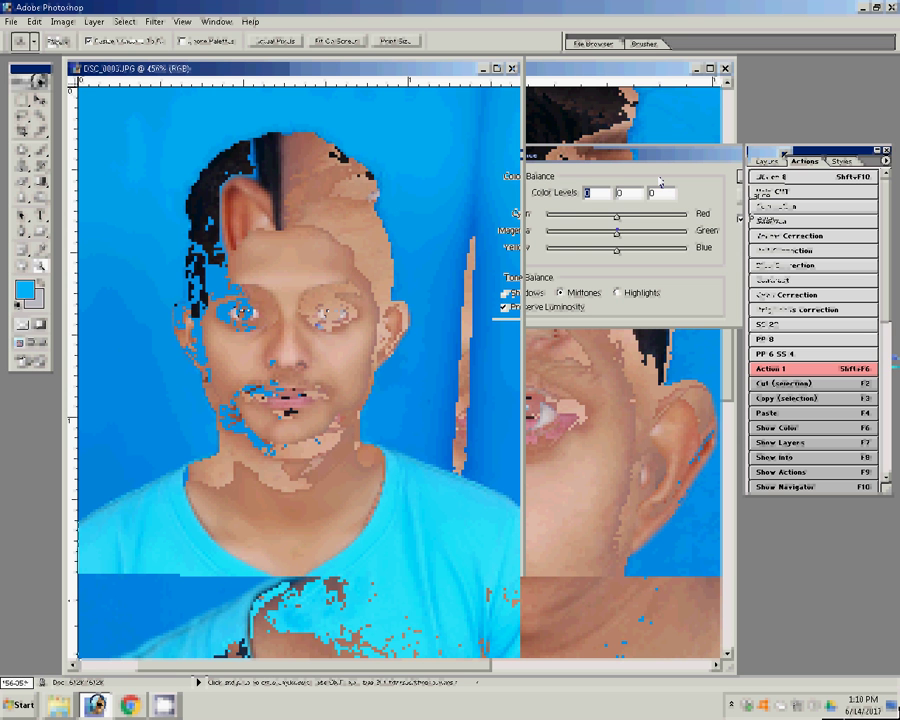
left_click(605, 233)
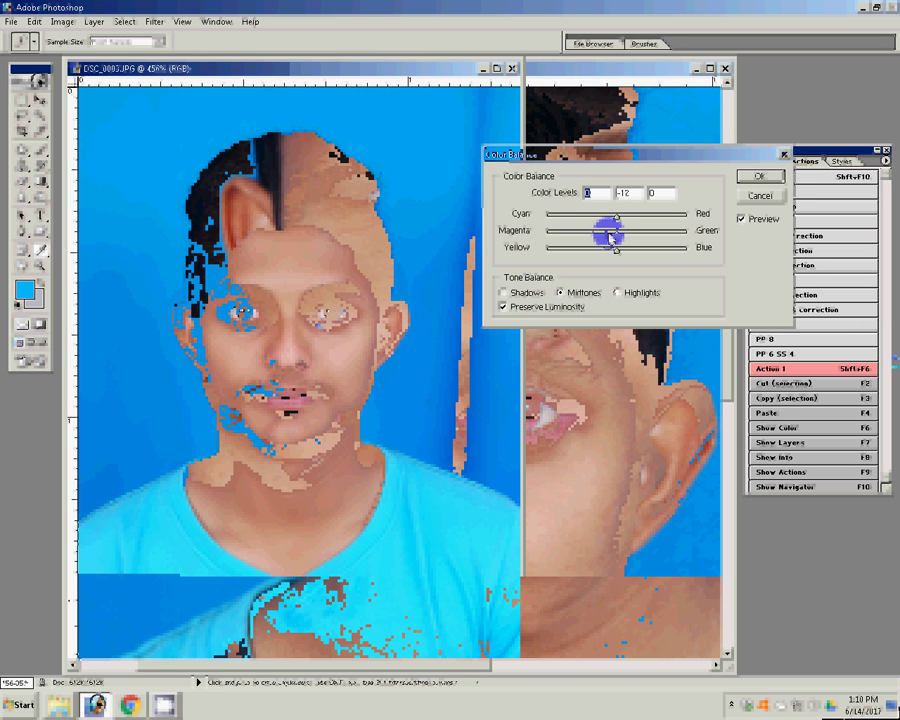
left_click(766, 177)
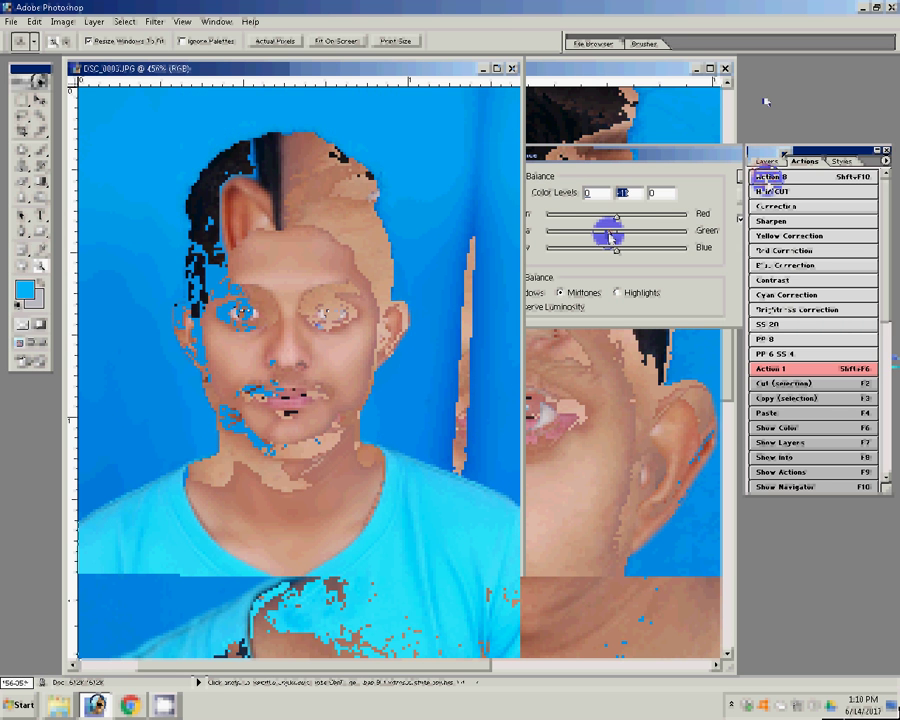
left_click(780, 339)
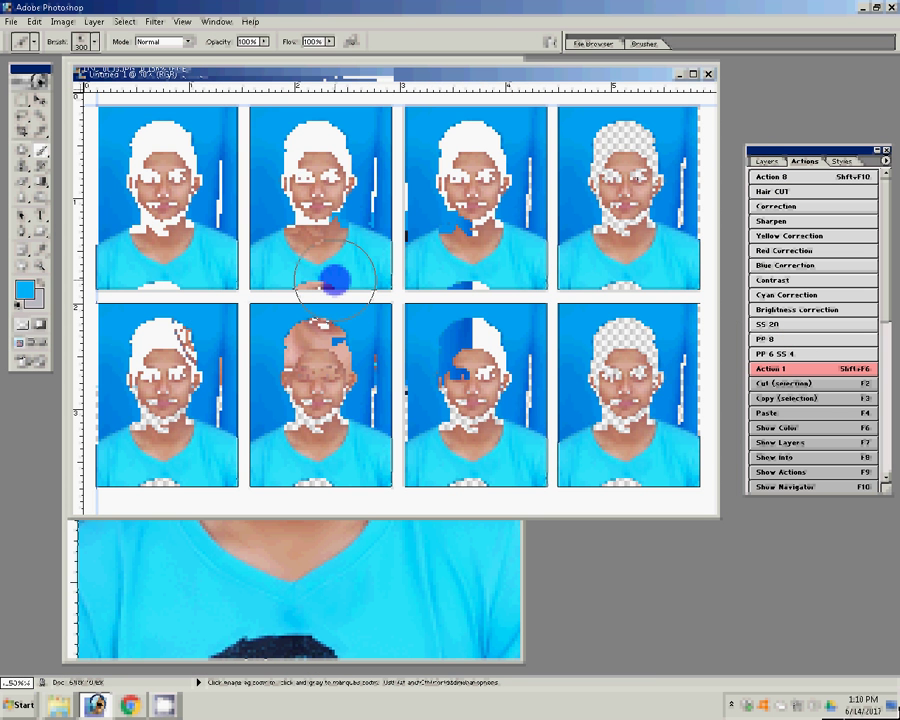
Rotate the eight-copy sheet 90° clockwise and print it via Print with Preview
left_click(62, 21)
mouse_move(88, 148)
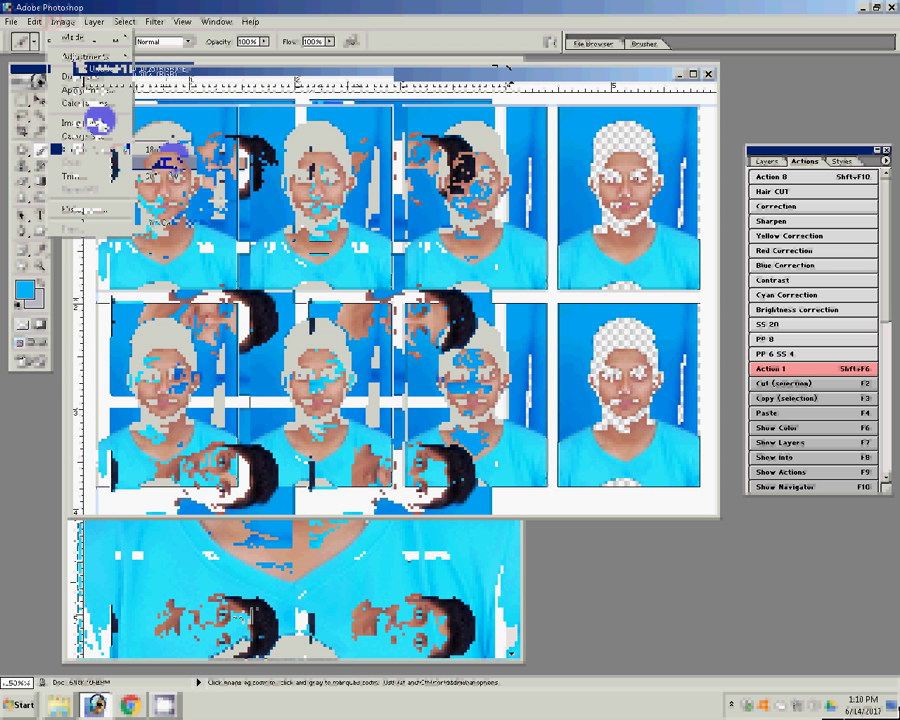
left_click(172, 160)
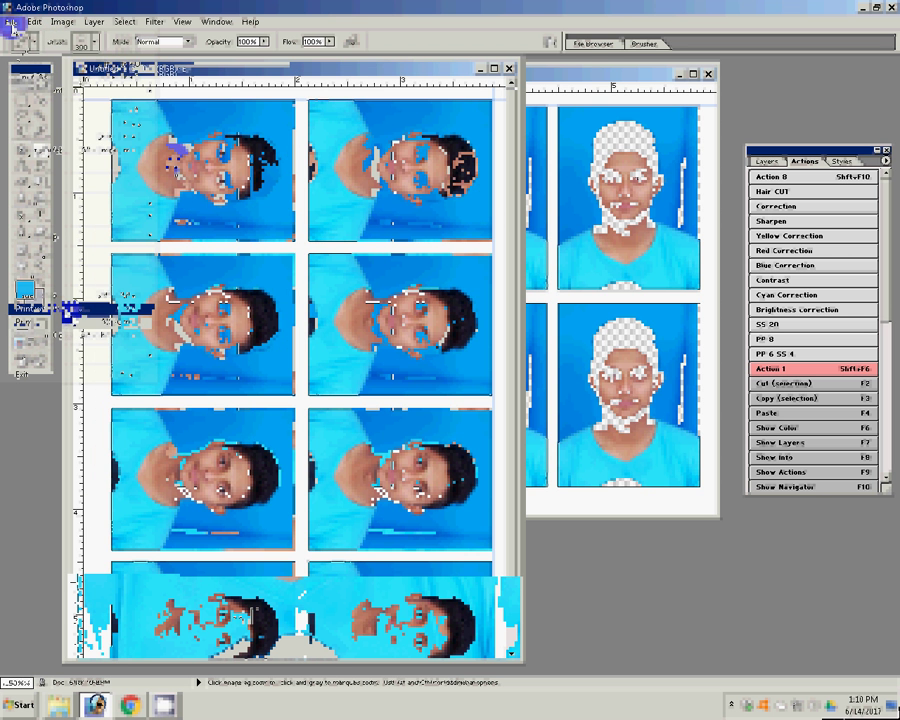
key("ctrl+p")
left_click(566, 90)
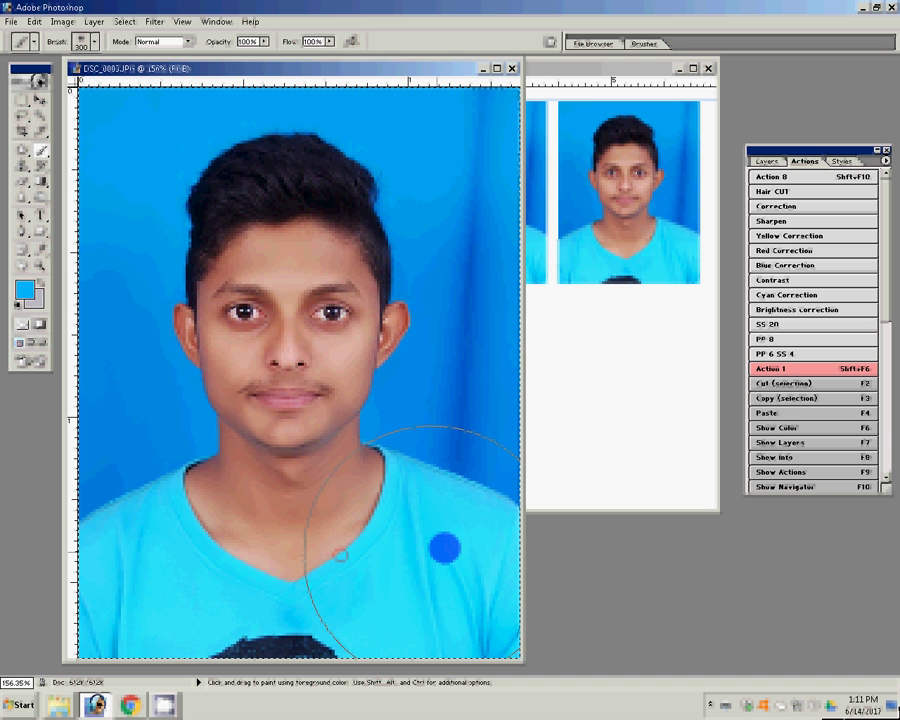
Lower the portrait's resolution in Image Size, entering 018
key("ctrl+alt+i")
key("Tab")
key("Tab")
key("Tab")
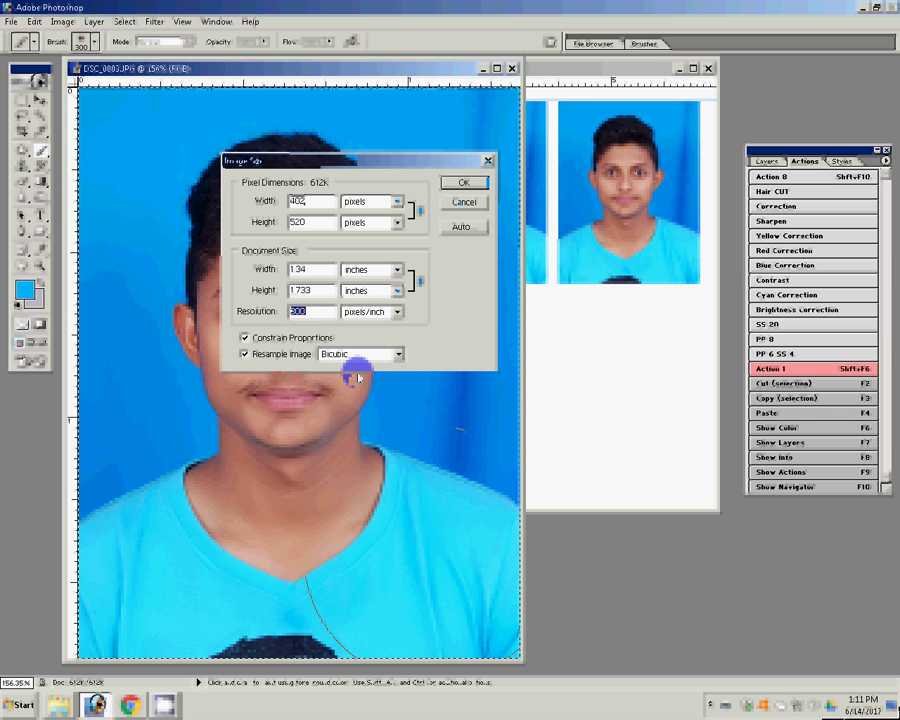
type("018")
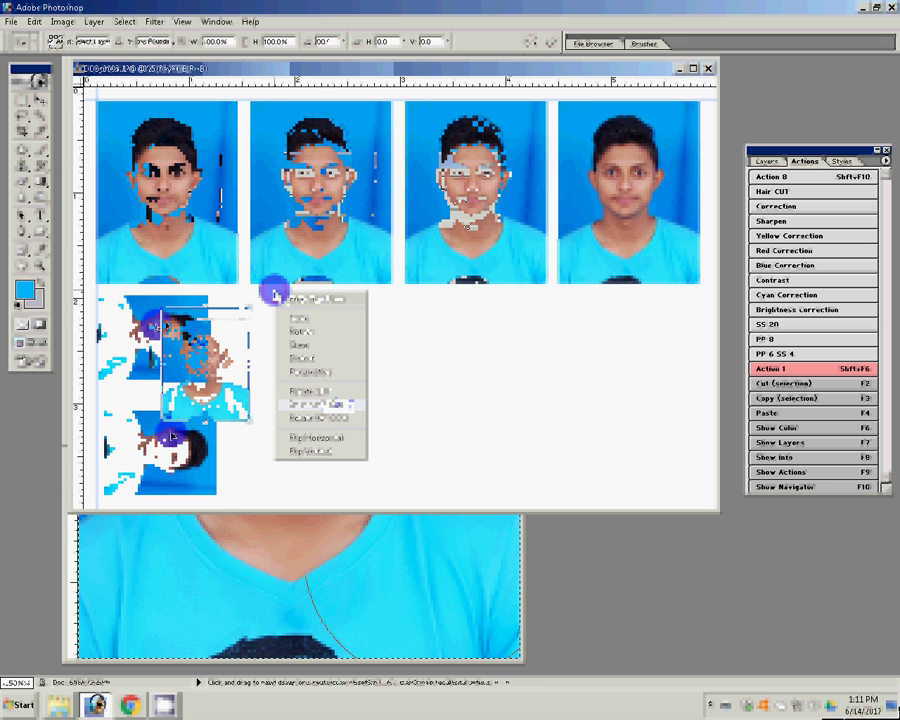
Rotate the pasted copies 90° and duplicate them into a fourth column below the top row
left_click(320, 404)
key("Return")
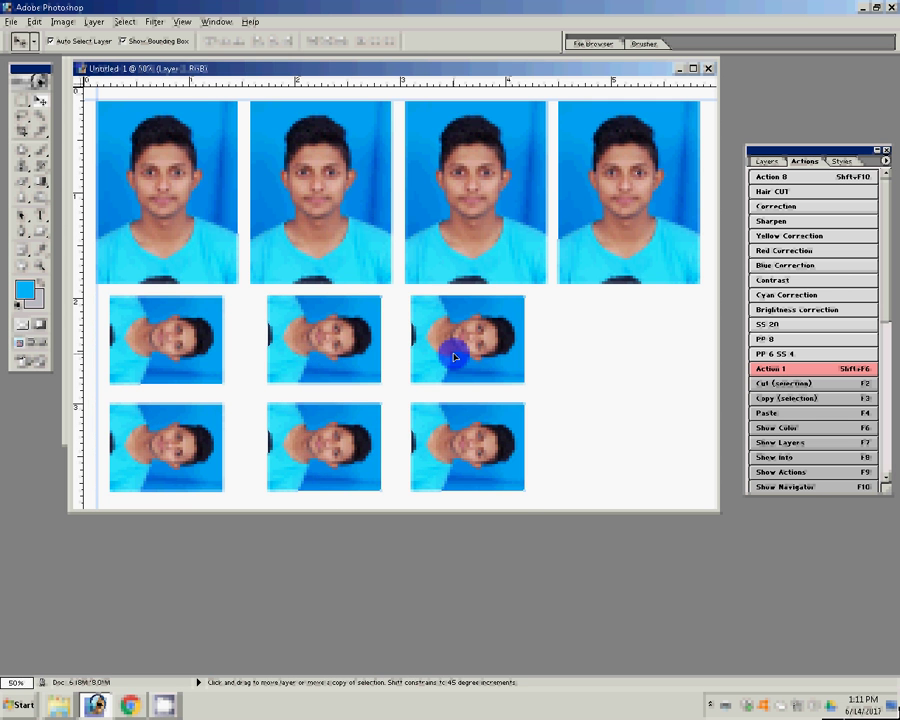
left_click_drag(453, 356, 597, 373)
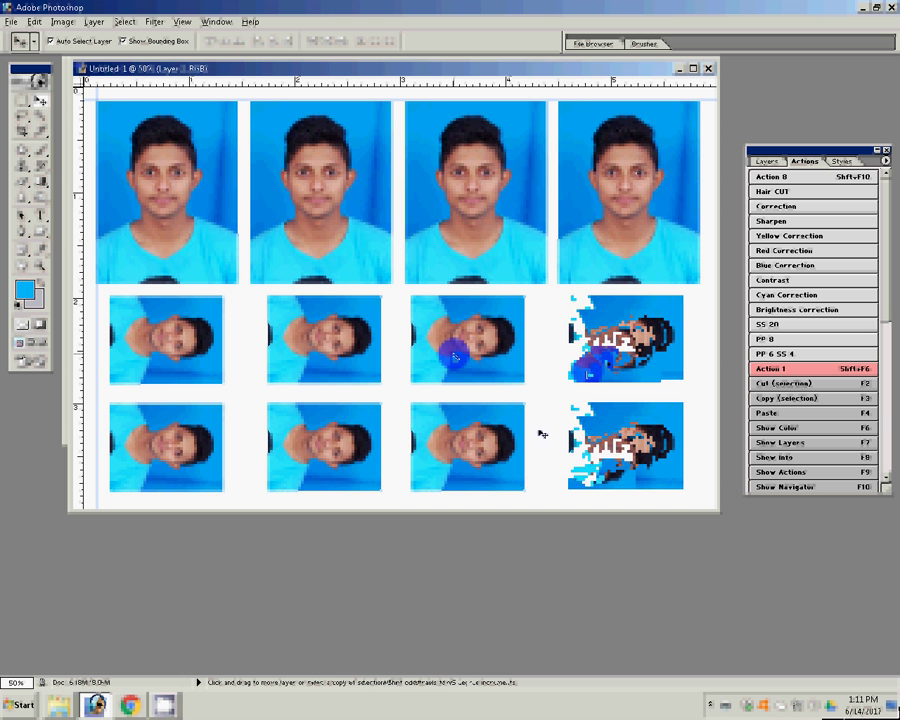
left_click(62, 22)
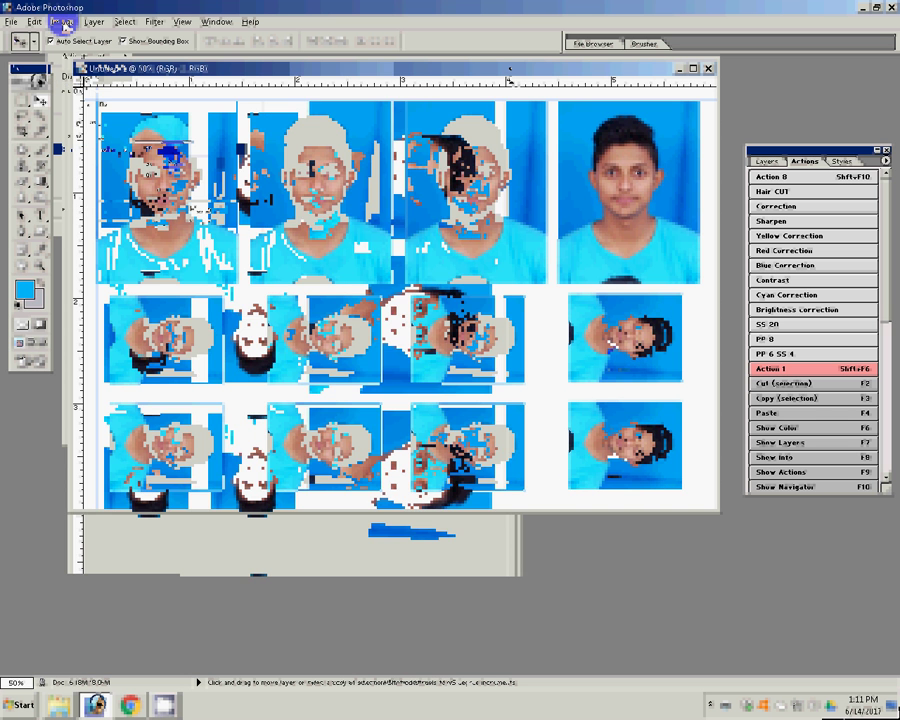
Print the mixed portrait sheet through Print with Preview, then close the original DSC_0003 photo
left_click(10, 21)
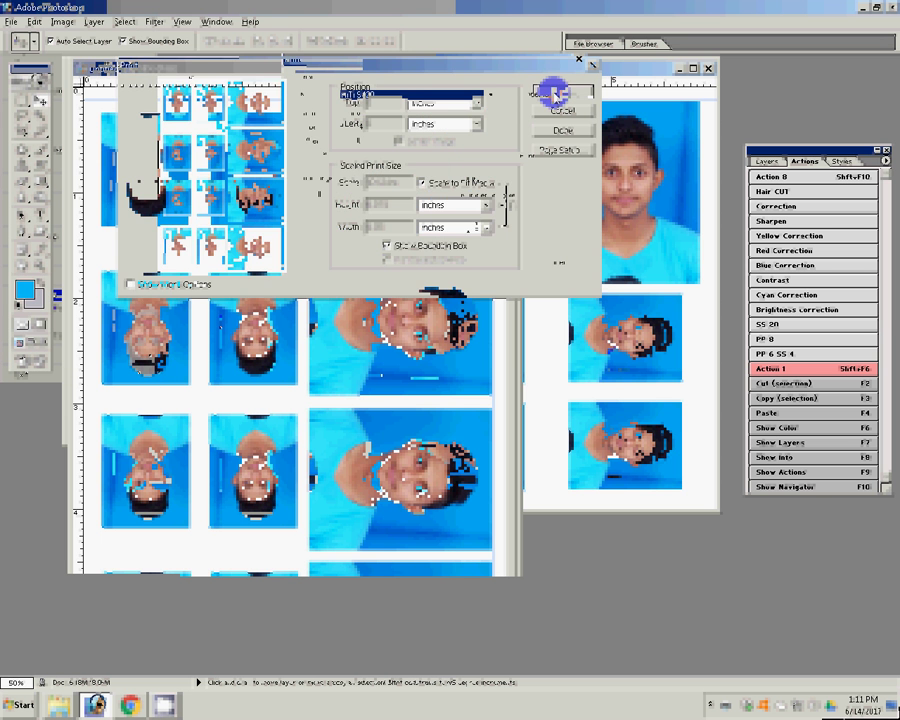
left_click(553, 93)
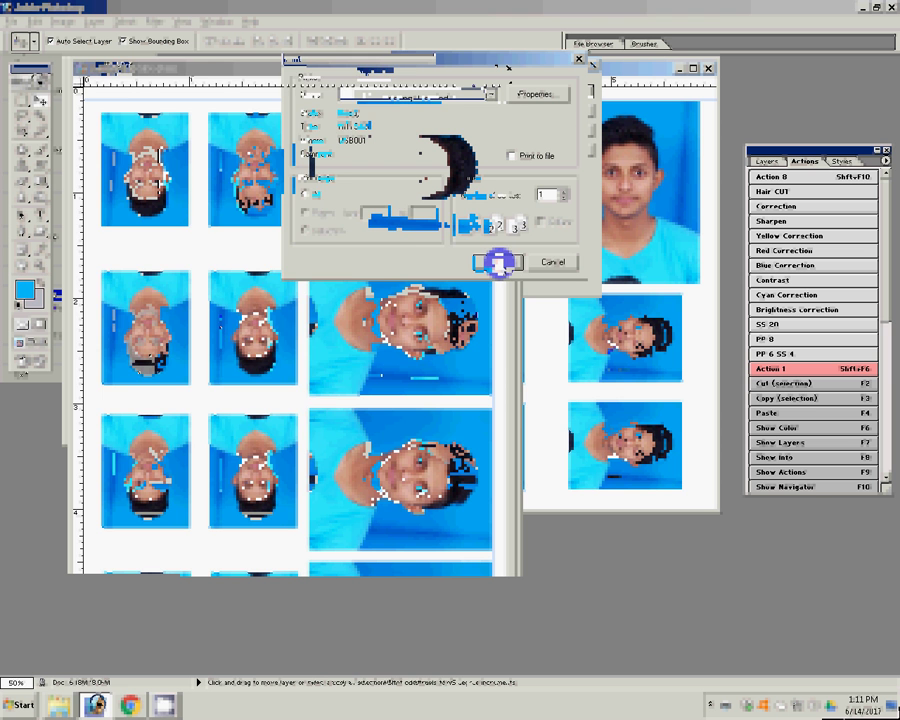
left_click(498, 262)
left_click(343, 68)
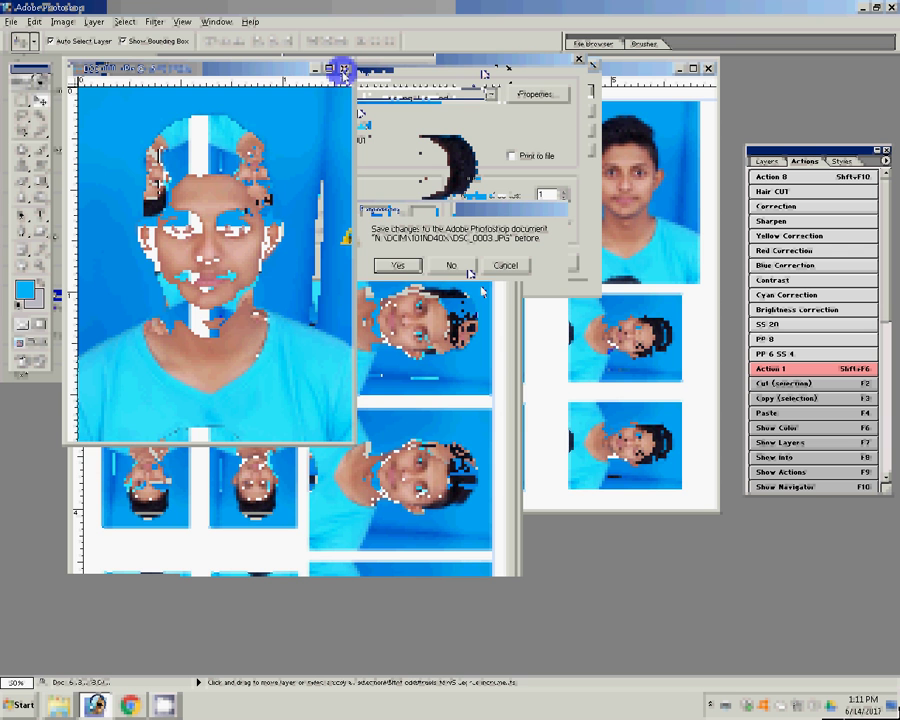
Close DSC_0003 without saving and drag DSC_0004 from Explorer into Photoshop
key("Return")
left_click(188, 200)
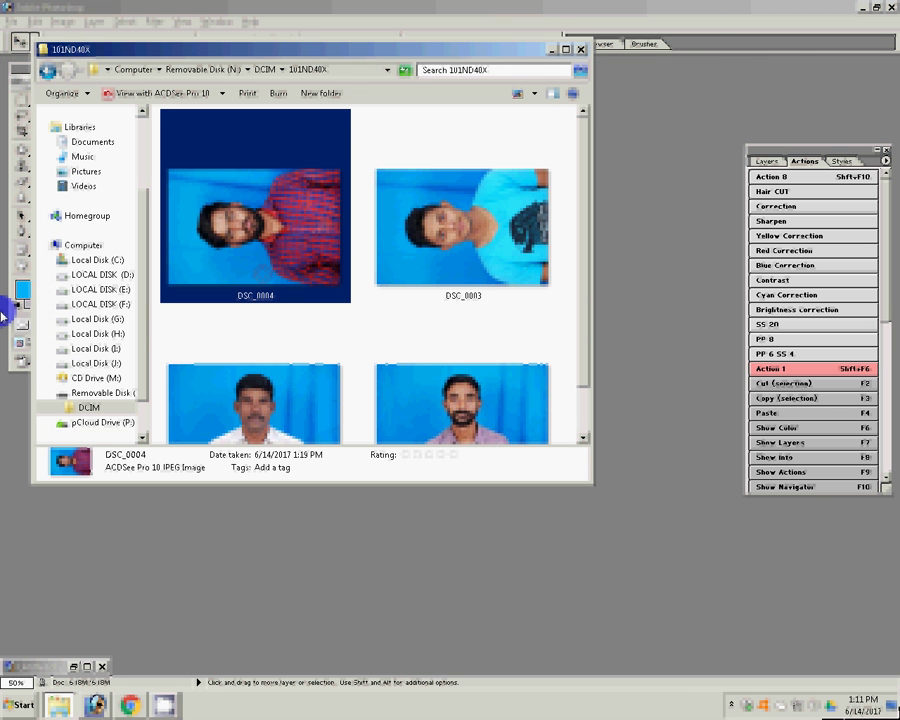
left_click_drag(188, 200, 663, 516)
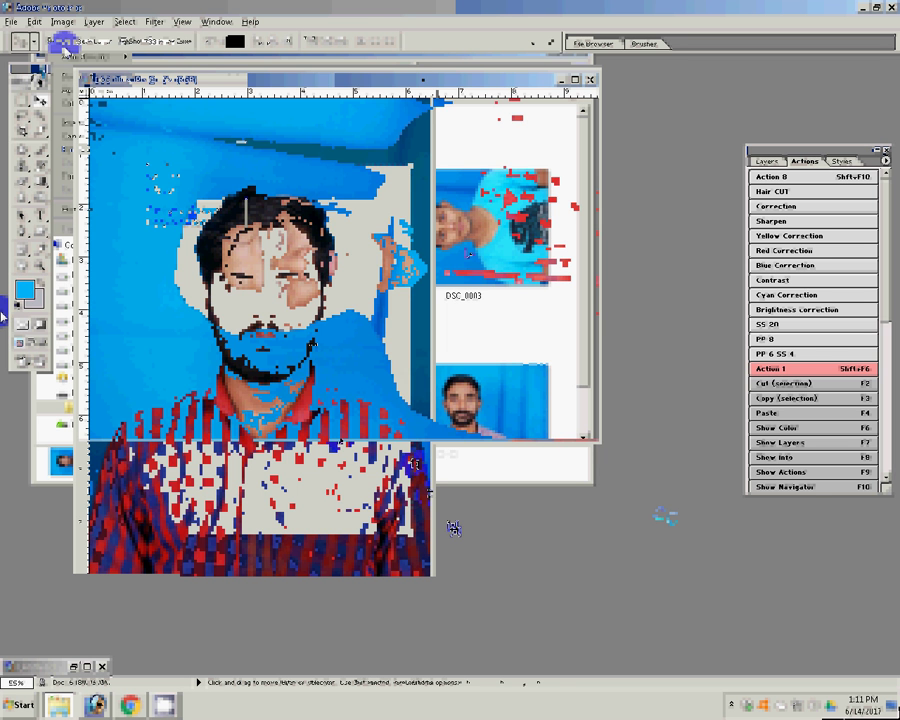
Fit DSC_0004 on screen and run Action 1 to crop it onto a light blue (34ACF9) backdrop
key("c")
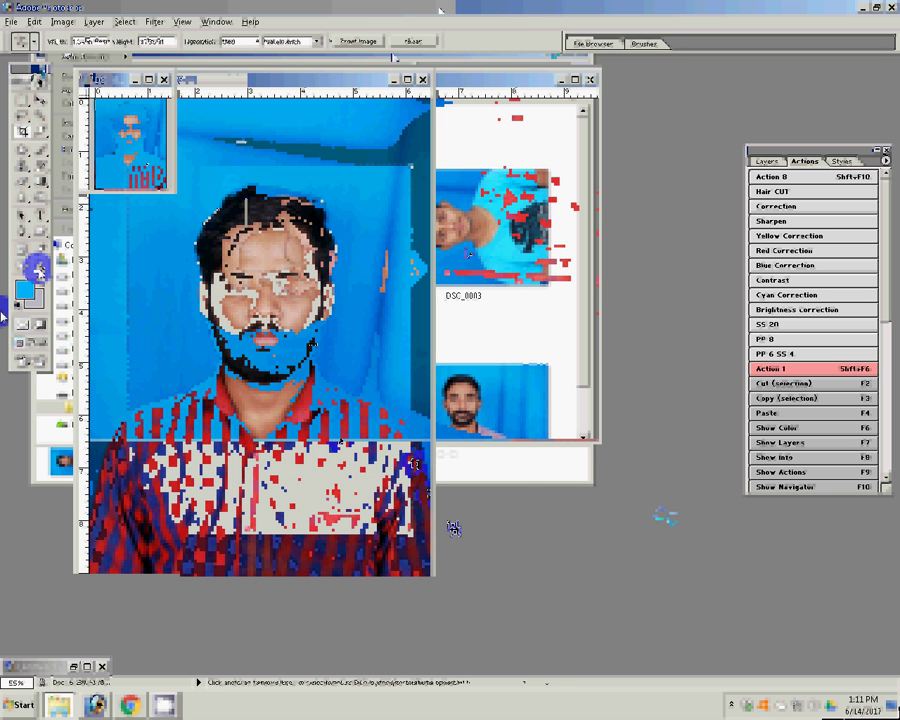
left_click(38, 268)
left_click(337, 40)
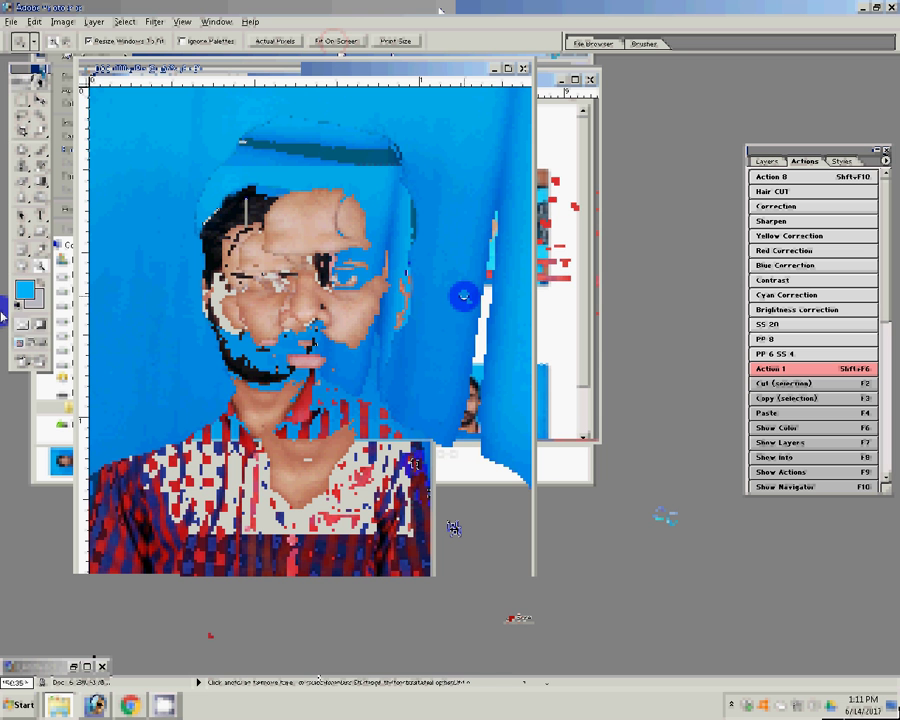
left_click(805, 368)
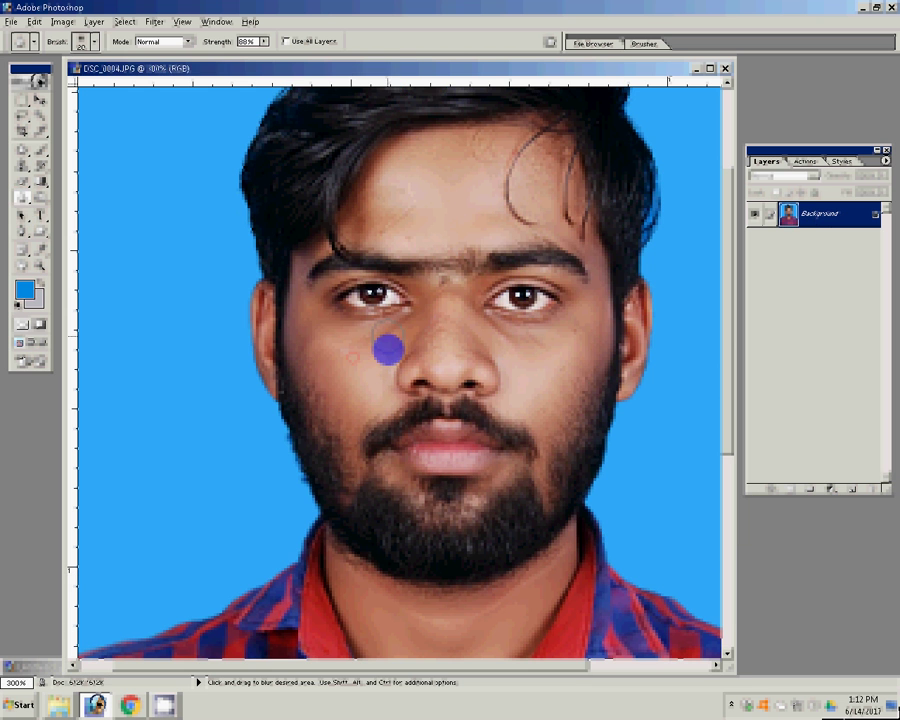
Blur the skin marks beside the nose, on the forehead, nose bridge, left cheek and eyebrow
left_click_drag(388, 349, 436, 354)
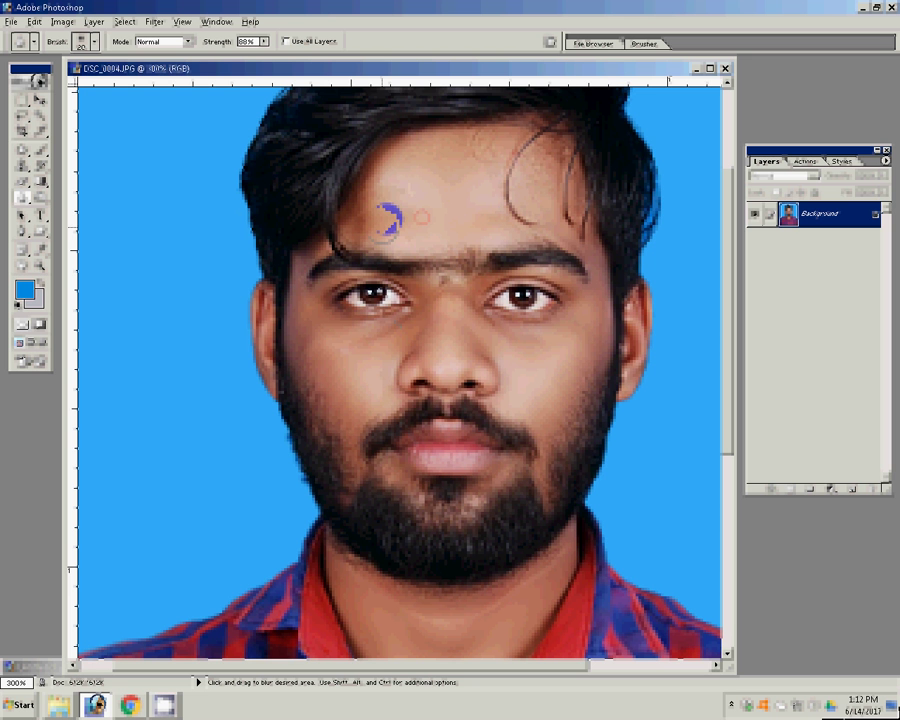
left_click_drag(422, 216, 490, 145)
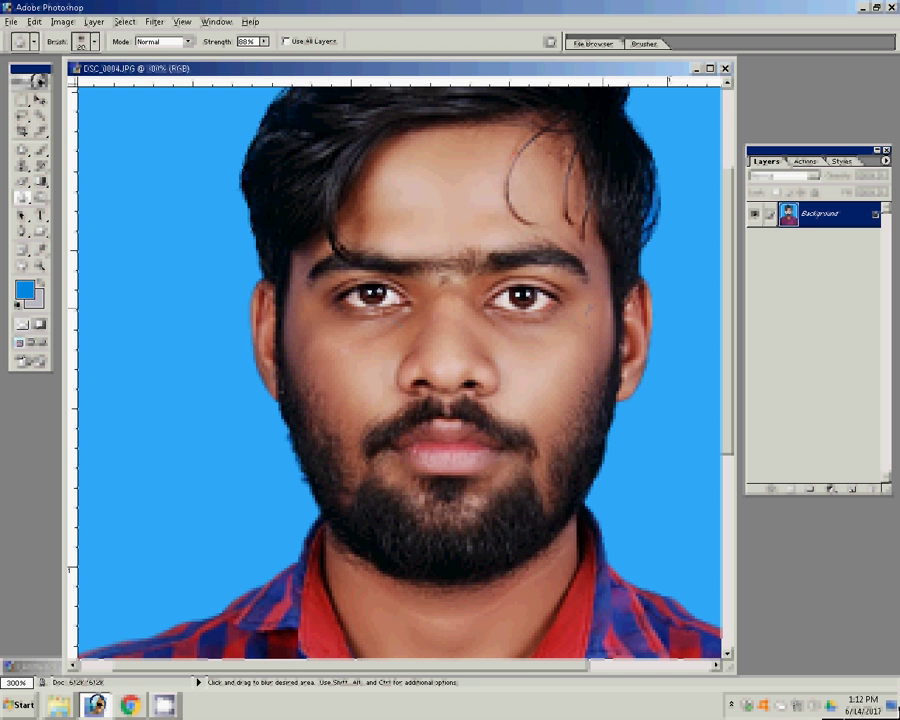
left_click(446, 303)
left_click(325, 341)
left_click(319, 286)
Fit the portrait on screen and shift Color Balance midtones slightly toward yellow, with Cyan–Red -14
key("z")
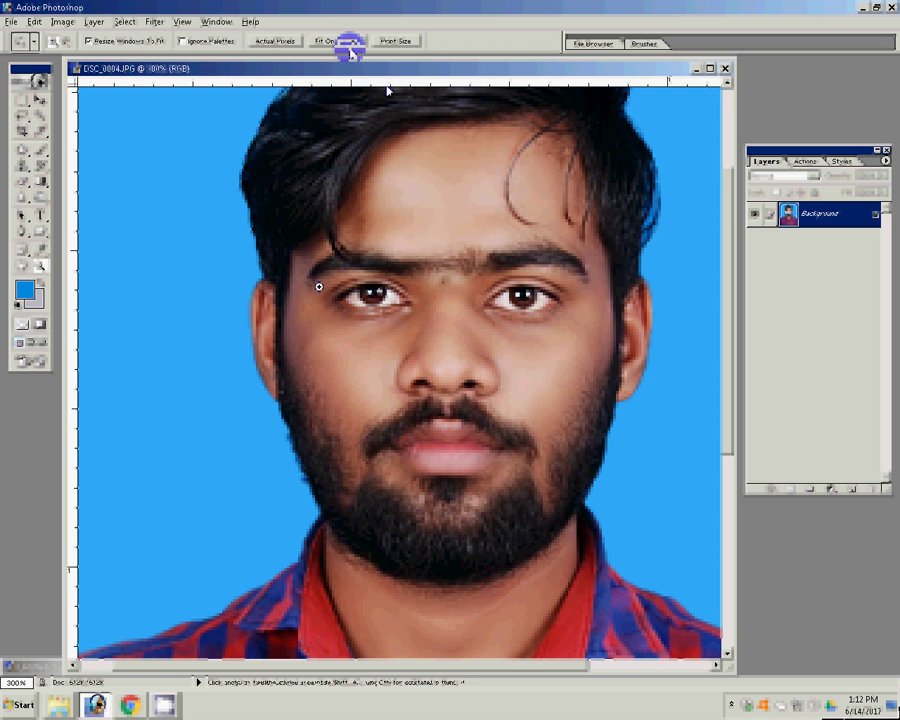
left_click(340, 40)
key("ctrl+b")
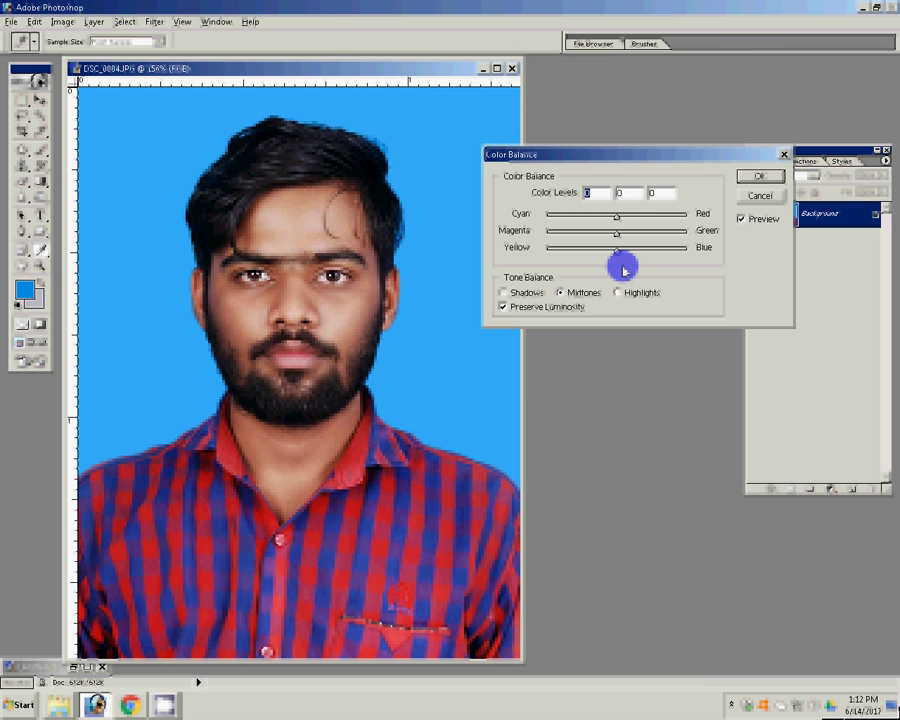
left_click_drag(616, 250, 615, 253)
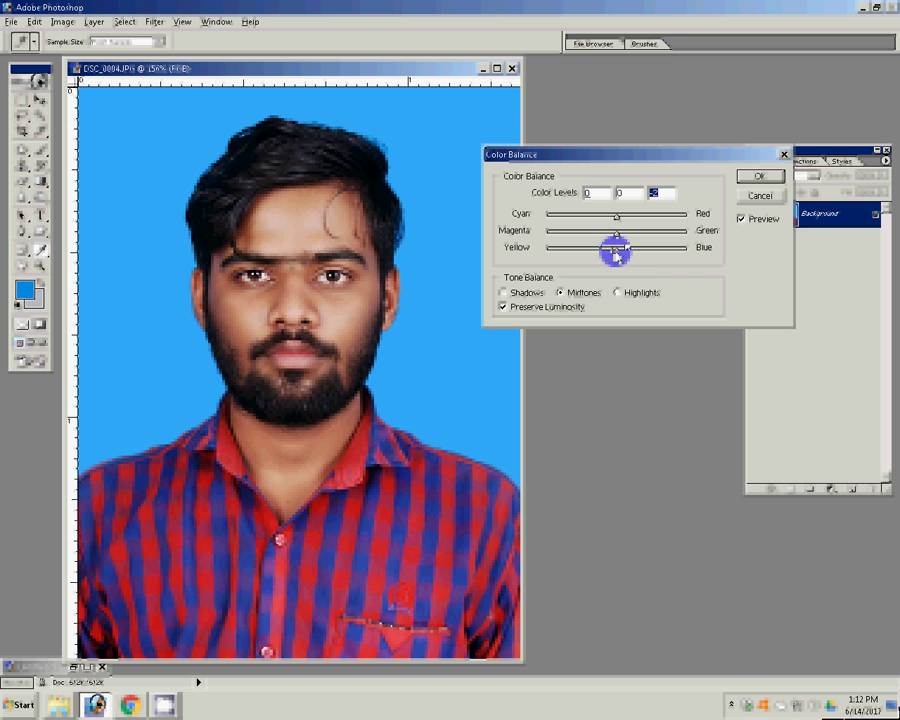
type("-14")
key("Tab")
type("-14")
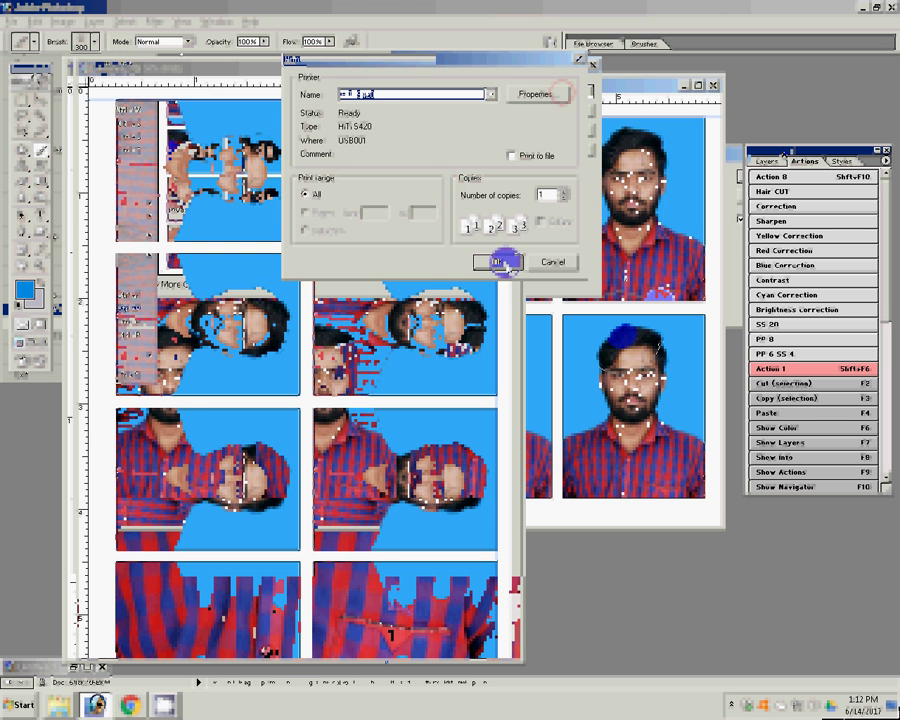
Confirm the first print job, then resize the image with proportions unlinked and a changed resolution
left_click(500, 260)
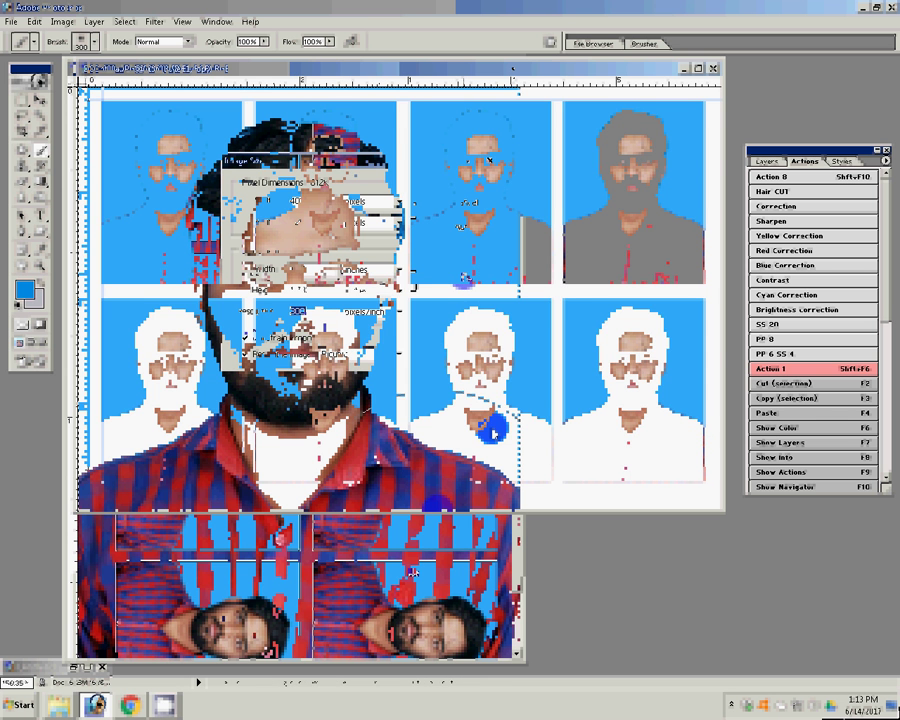
left_click(255, 335)
type("0")
key("Return")
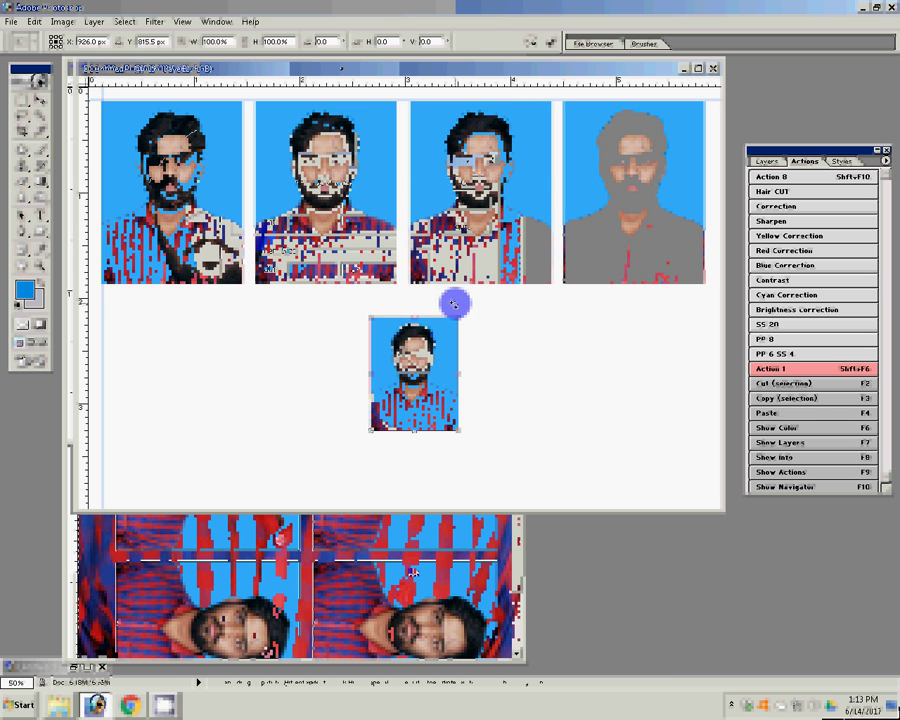
Rotate the small copy 90° CW, move it left, and duplicate it to fill two rows of four
right_click(456, 306)
key("Return")
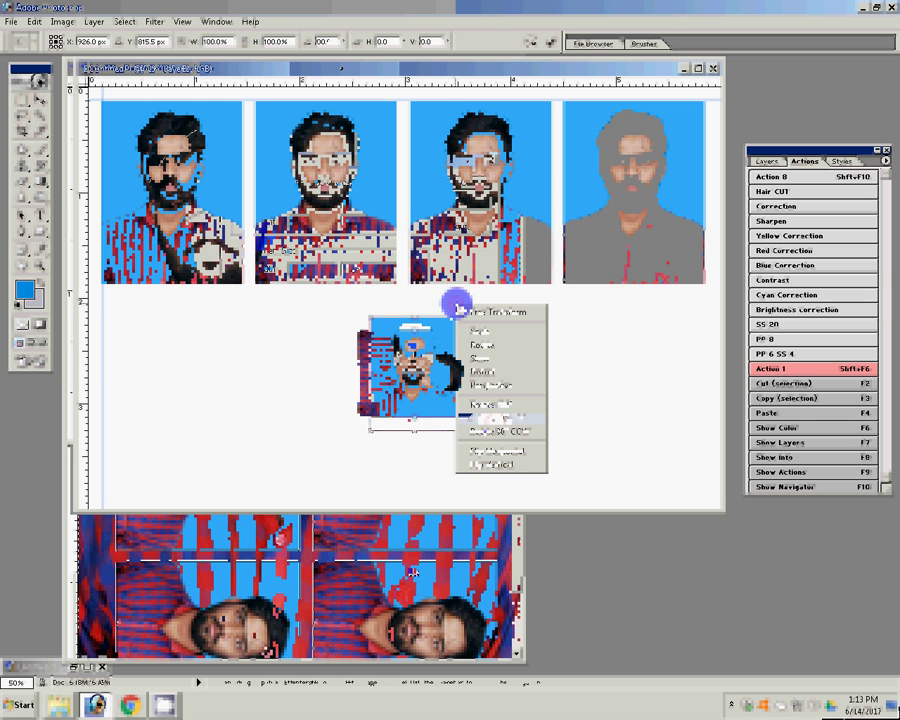
key("Return")
mouse_move(412, 357)
left_mouse_down()
mouse_move(225, 333)
mouse_move(166, 310)
mouse_move(171, 409)
mouse_move(490, 410)
left_mouse_up()
left_click_drag(506, 367, 598, 357, "alt")
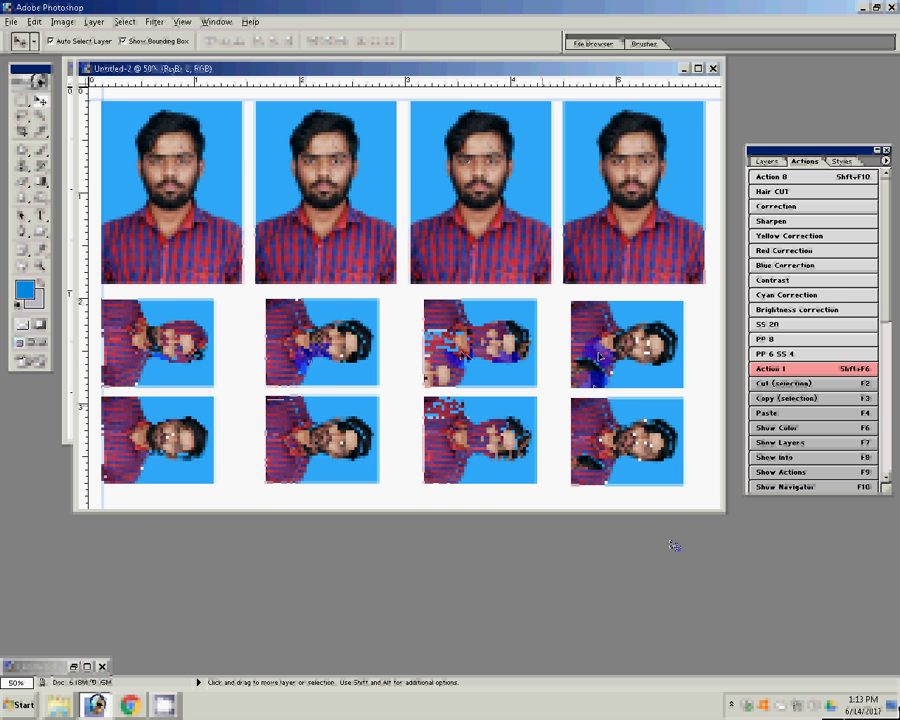
Rotate the canvas 90° CW to portrait and print the sheet on the HiTi S420
left_click(63, 21)
mouse_move(85, 148)
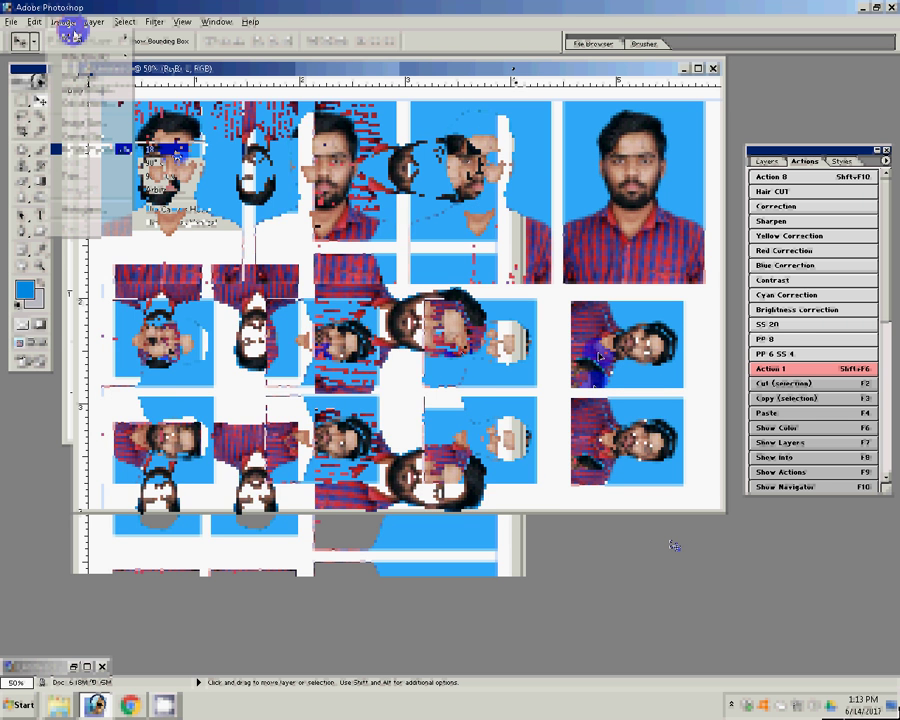
left_click(140, 162)
left_click(10, 21)
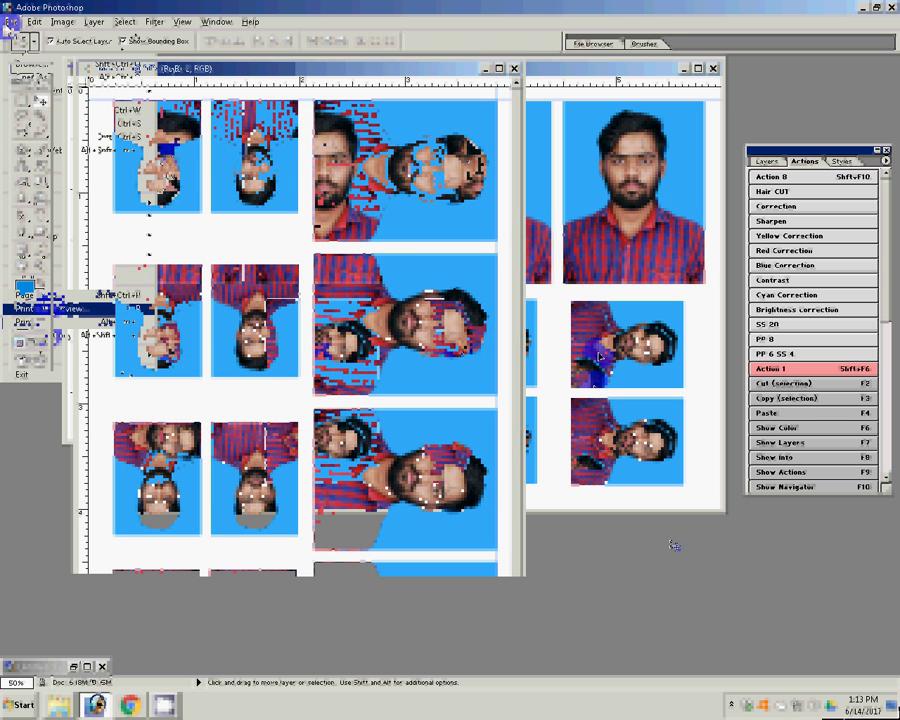
key("Return")
left_click(573, 93)
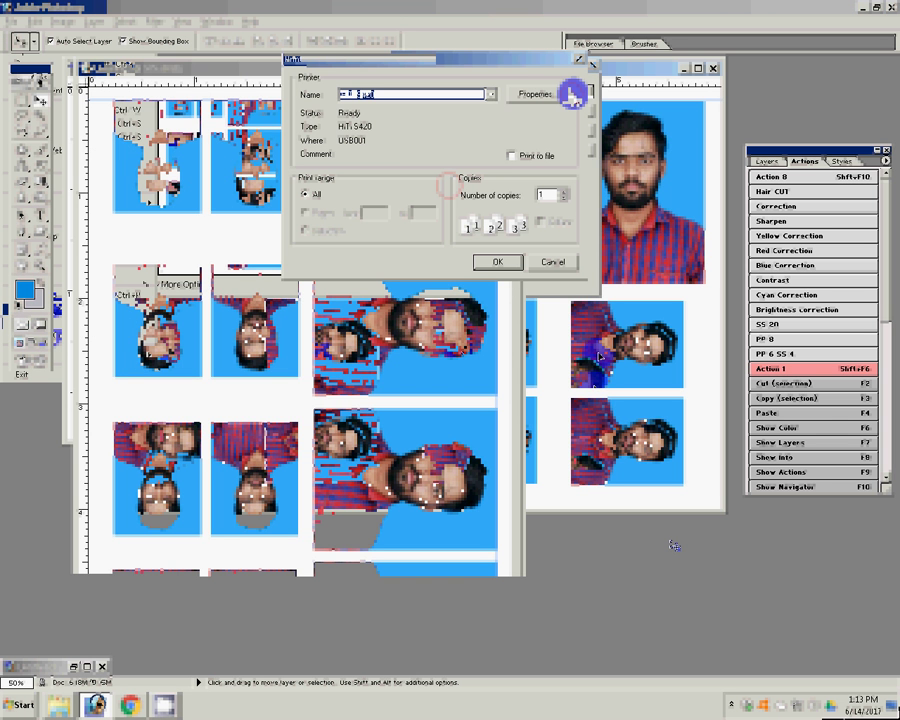
key("Return")
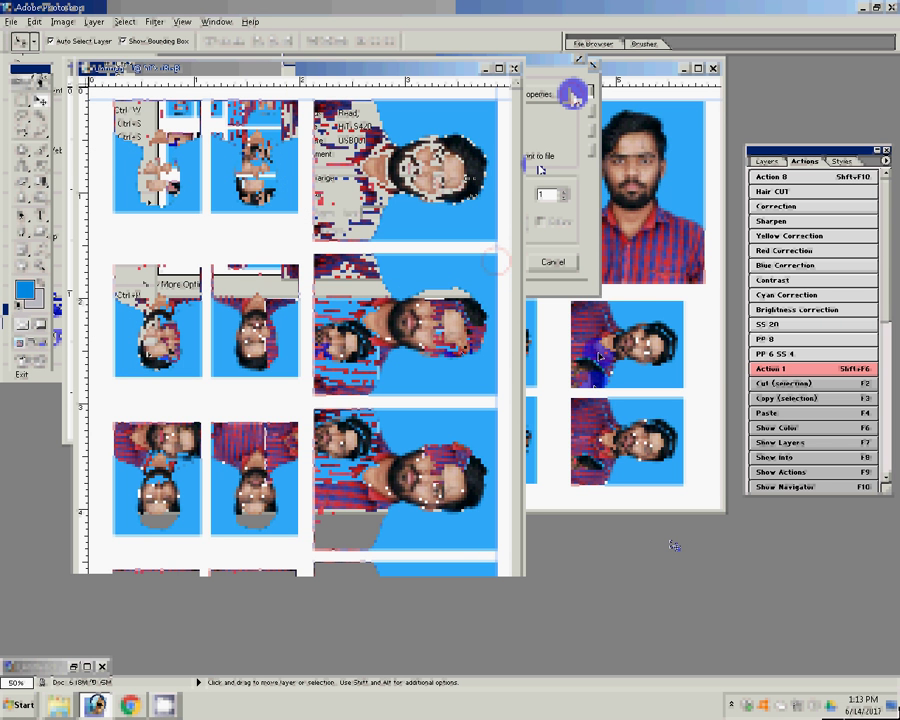